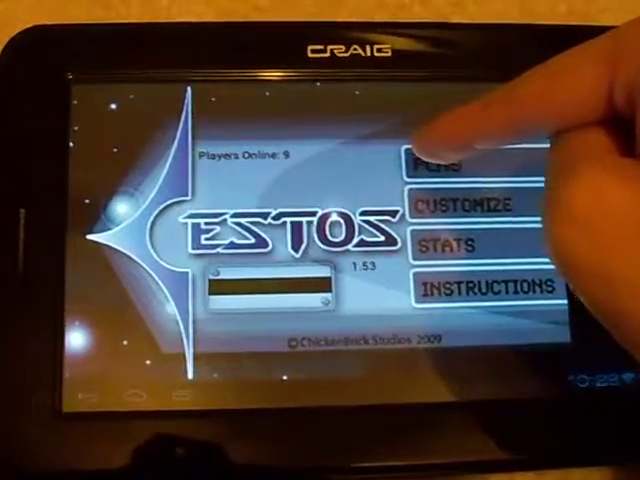
Start an online Black Hole match and wait for the Lmao versus Guest matchup
click(470, 160)
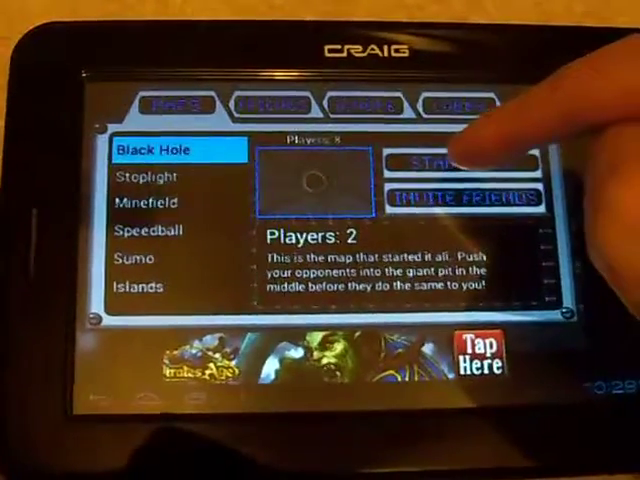
click(470, 160)
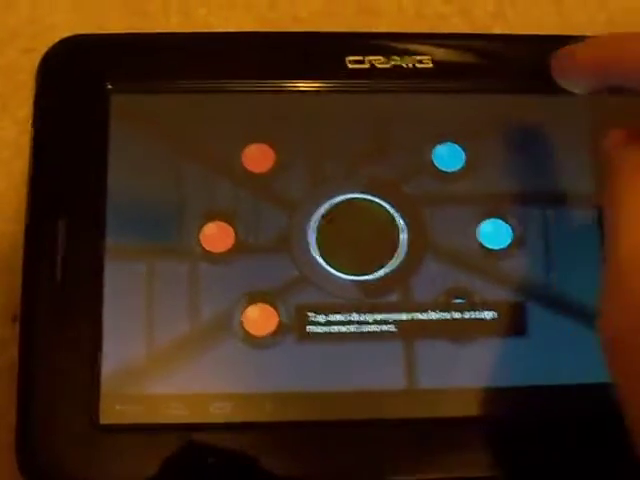
Draw arrows for the top-right and bottom-right blue marbles, then submit the turn
mouse_move(450, 158)
mouse_down()
mouse_move(420, 175)
mouse_move(345, 158)
mouse_up()
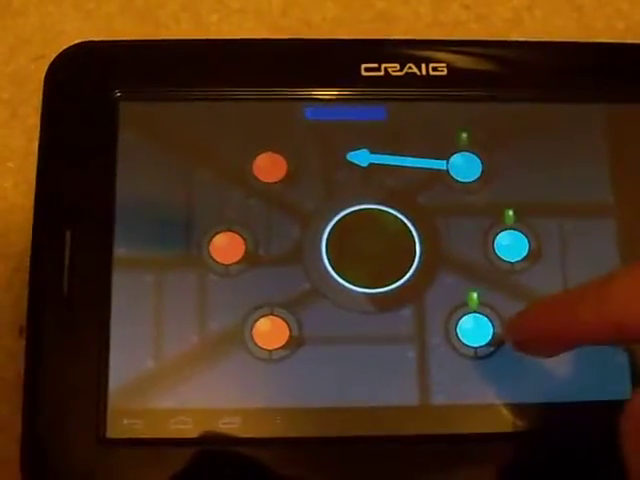
drag(470, 325, 350, 358)
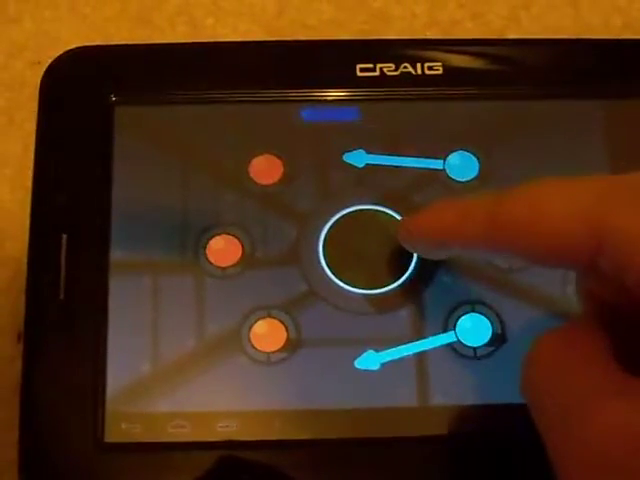
click(382, 252)
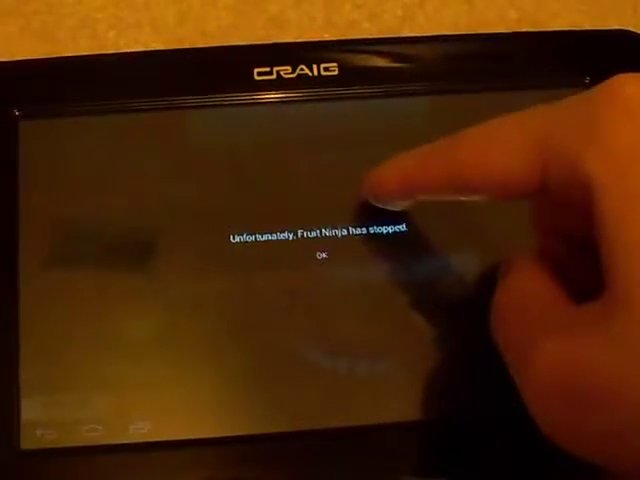
Dismiss the crash message and slice the New Game fruit to reach mode selection
click(324, 257)
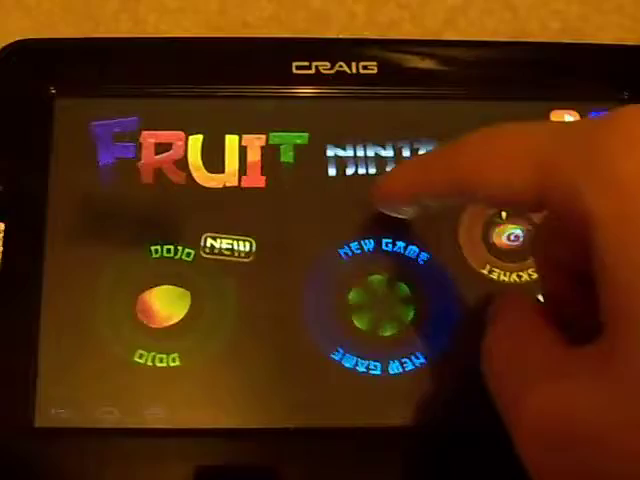
drag(430, 230, 380, 320)
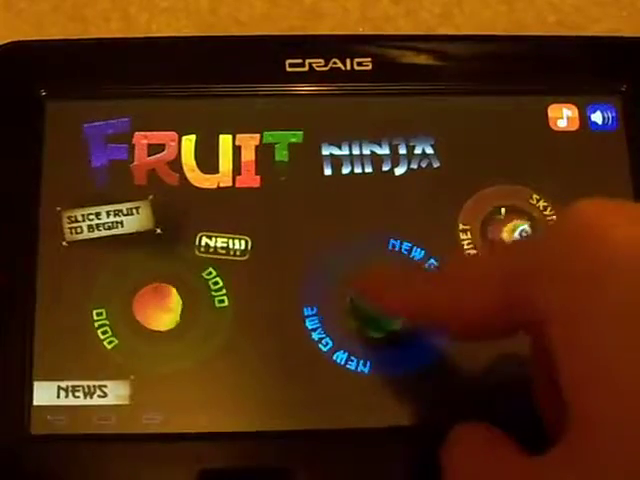
drag(380, 300, 320, 380)
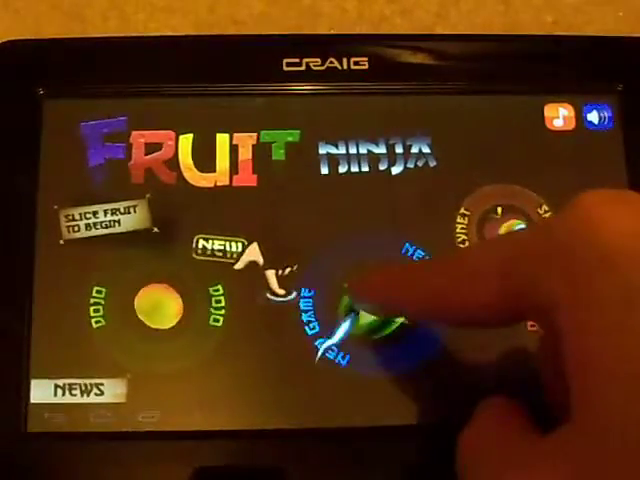
drag(420, 250, 330, 340)
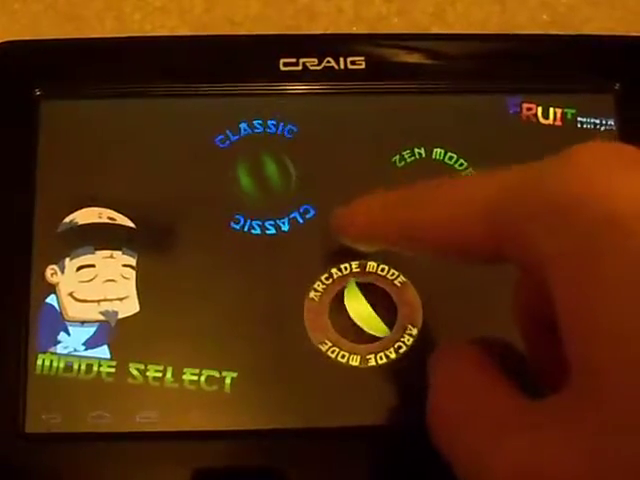
Start Classic mode and slice watermelons and other fruit until Game Over, scoring 8
drag(330, 220, 230, 150)
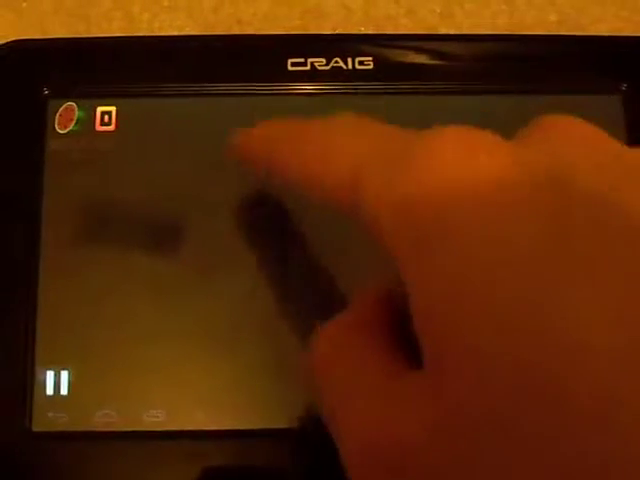
drag(280, 250, 180, 220)
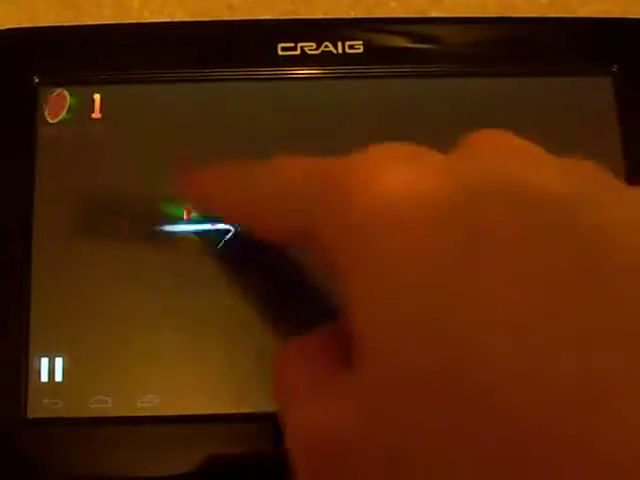
mouse_move(320, 260)
mouse_down()
mouse_move(215, 240)
mouse_move(385, 248)
mouse_up()
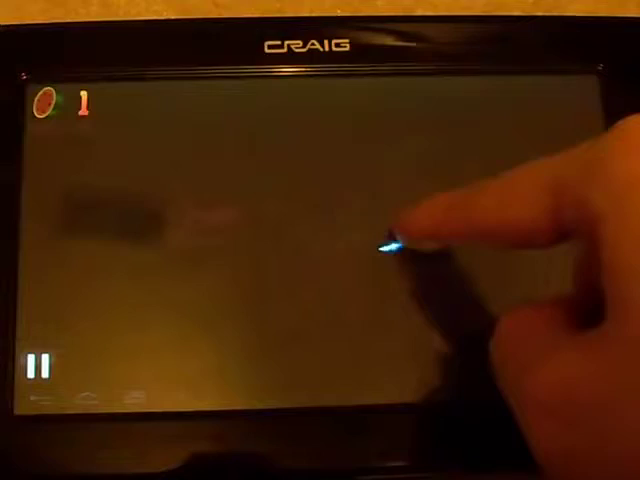
drag(430, 235, 235, 220)
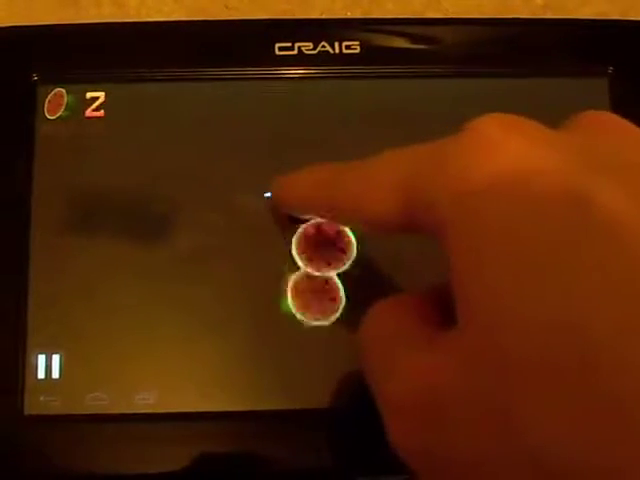
mouse_move(385, 205)
mouse_down()
mouse_move(310, 175)
mouse_move(375, 178)
mouse_up()
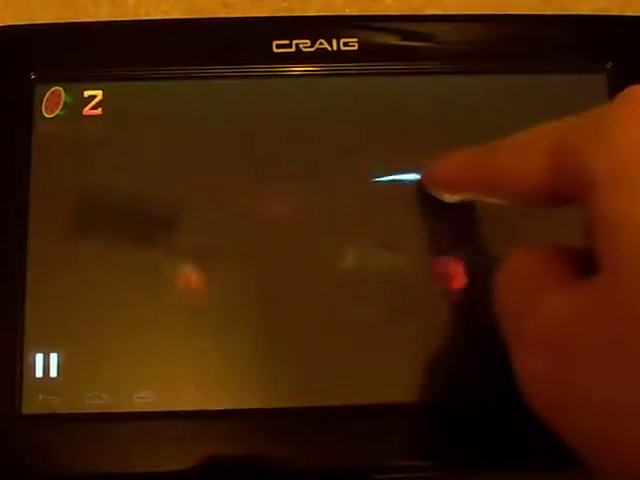
mouse_move(425, 215)
mouse_down()
mouse_move(175, 185)
mouse_move(310, 235)
mouse_up()
mouse_move(400, 215)
mouse_down()
mouse_move(440, 215)
mouse_move(190, 270)
mouse_move(405, 205)
mouse_up()
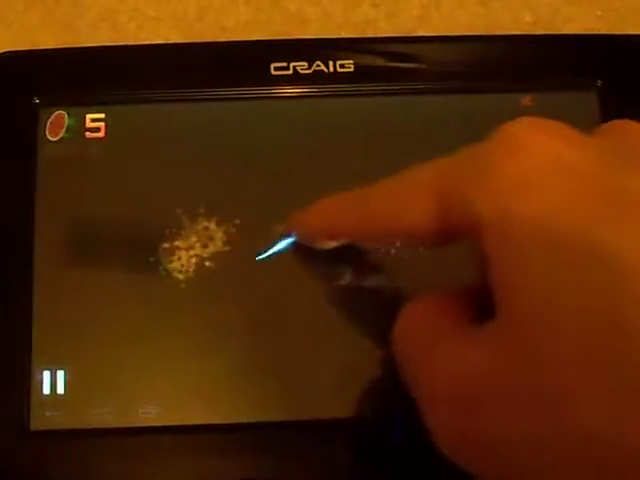
mouse_move(455, 205)
mouse_down()
mouse_move(320, 300)
mouse_move(445, 215)
mouse_move(375, 240)
mouse_move(195, 150)
mouse_move(280, 175)
mouse_move(350, 230)
mouse_move(415, 260)
mouse_move(400, 300)
mouse_move(420, 290)
mouse_up()
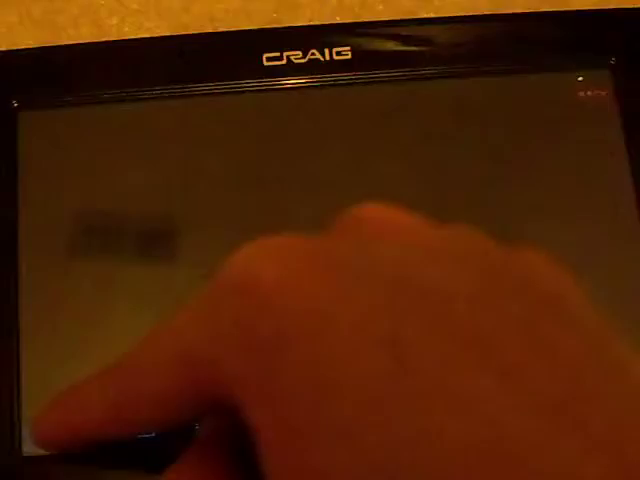
Skip the game-over screen, retry, and slice a watermelon plus yellow and orange fruits
click(150, 430)
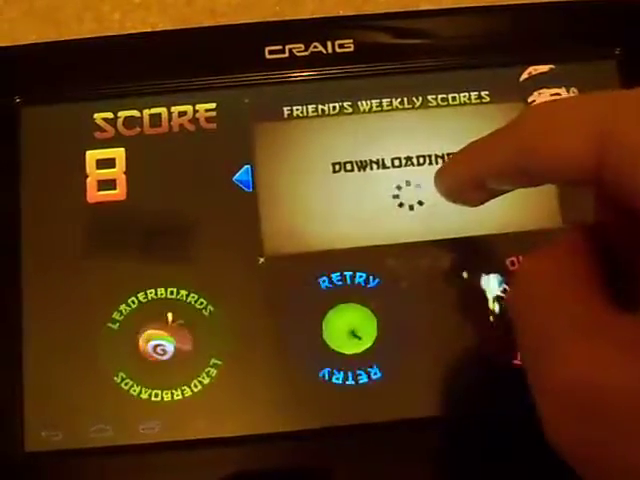
click(349, 328)
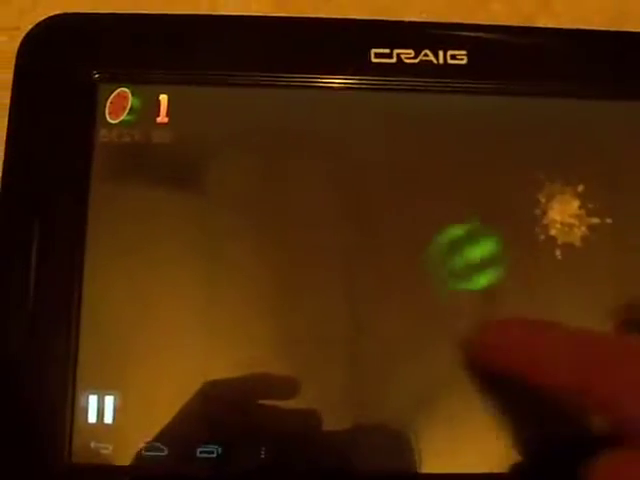
drag(330, 210, 430, 280)
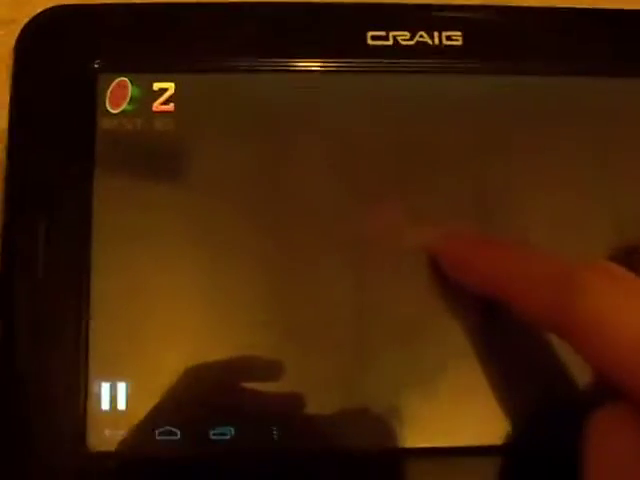
drag(450, 140, 430, 300)
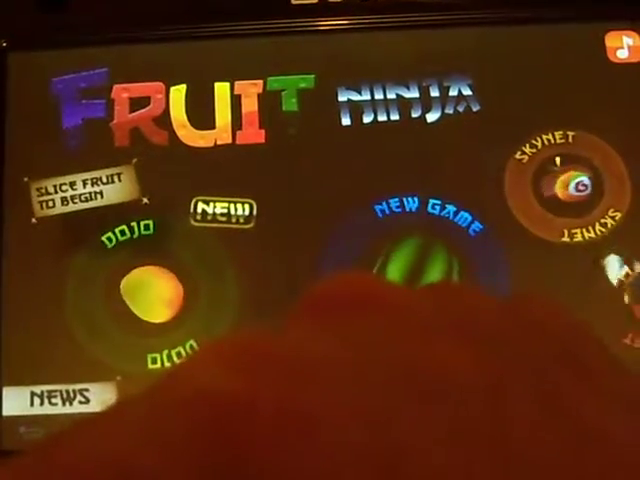
Quit Fruit Ninja with Back and confirm Exit in the quit dialog
key(Escape)
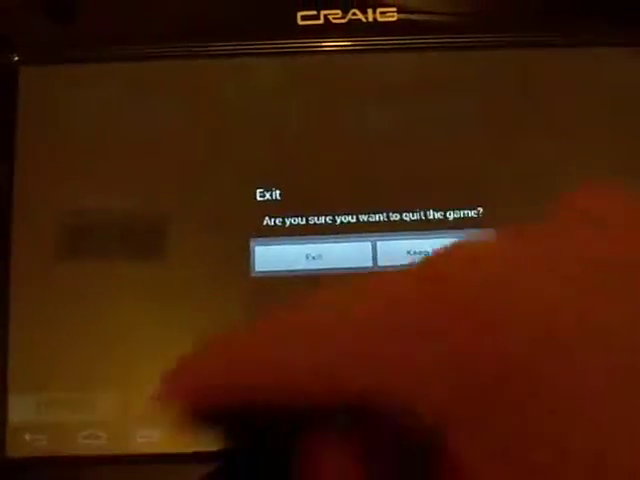
click(305, 253)
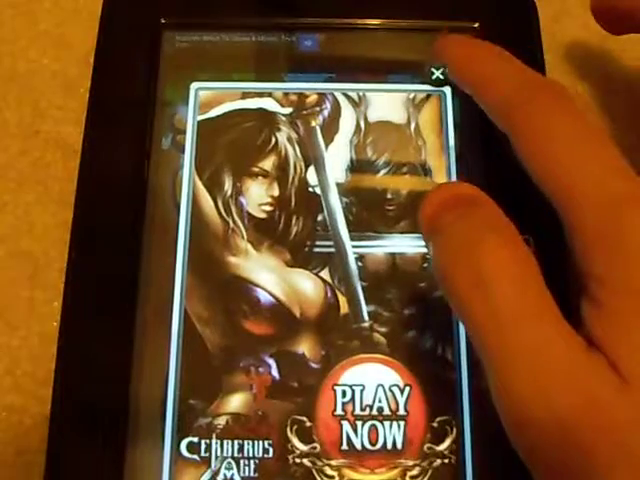
Close the Cerberus Age ad and start playing from the Save the Birds title screen
click(440, 85)
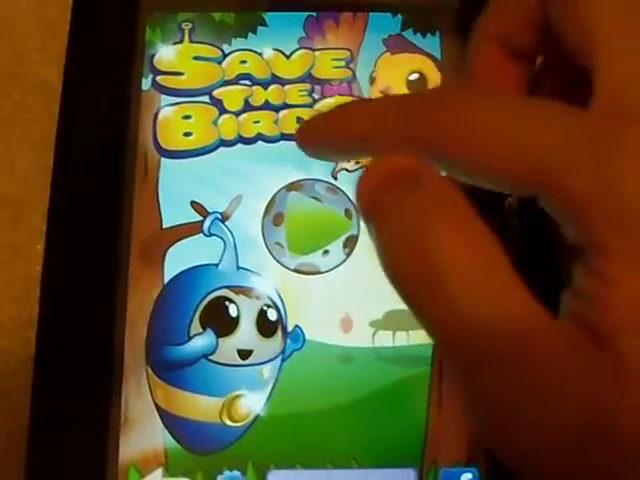
click(310, 225)
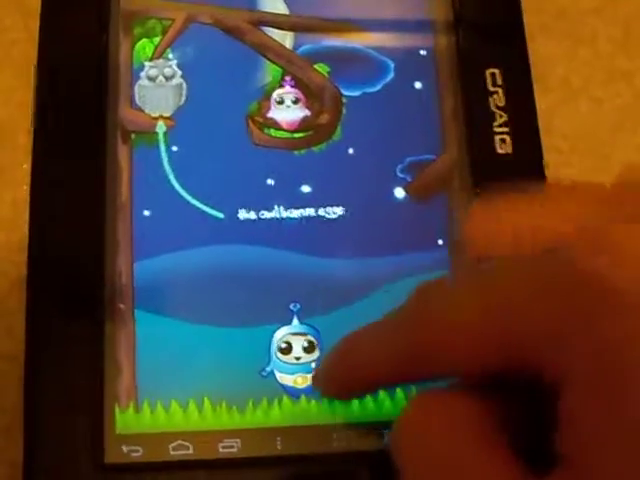
Aim a shot, launch a rope upward, and move the blue character left and right
drag(400, 365, 240, 360)
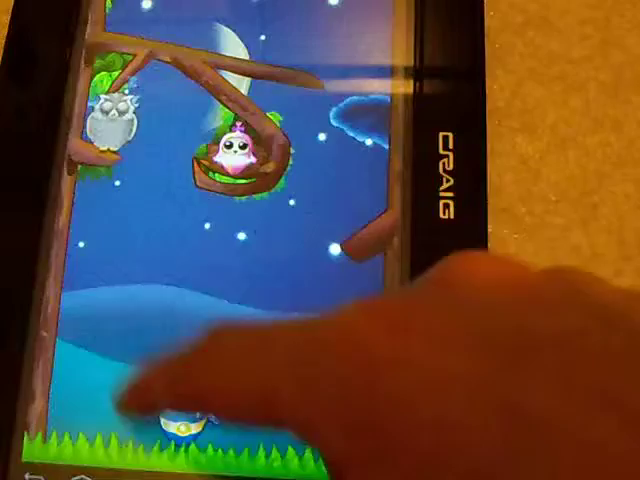
drag(185, 420, 185, 260)
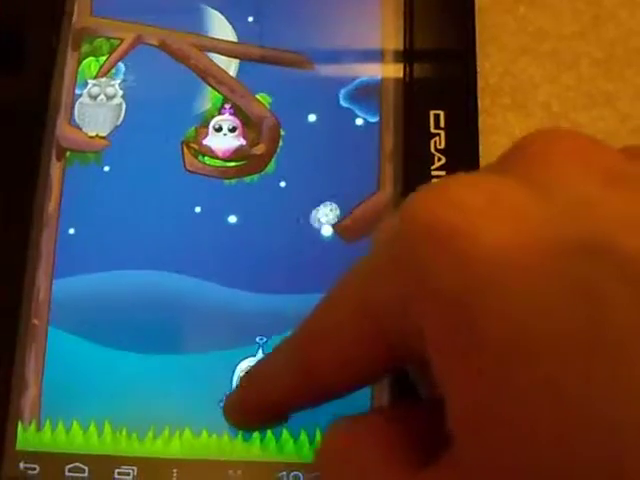
drag(250, 400, 100, 380)
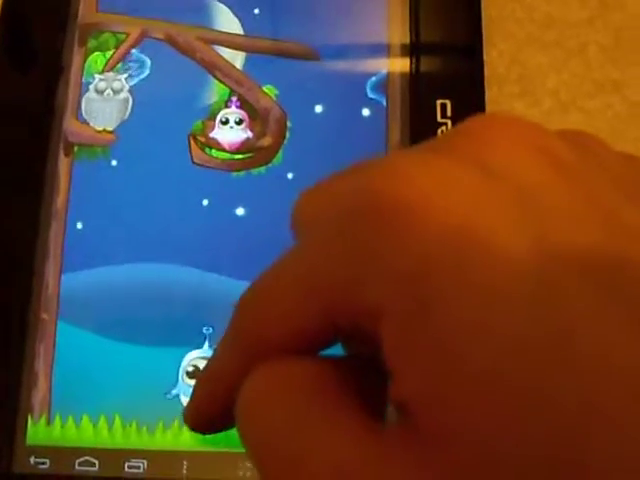
drag(160, 400, 270, 400)
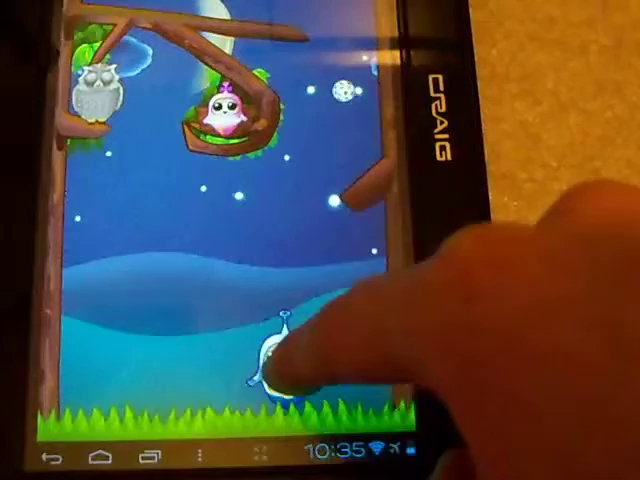
drag(280, 370, 200, 380)
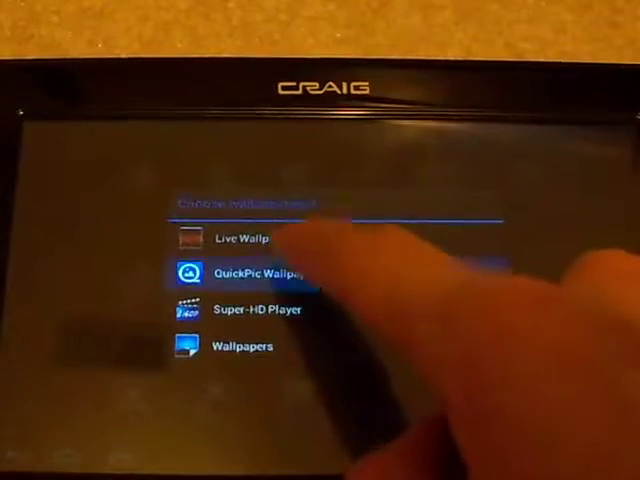
Choose the wallpaper source, preview Nexus, then apply Fish Farm as the live wallpaper
click(300, 275)
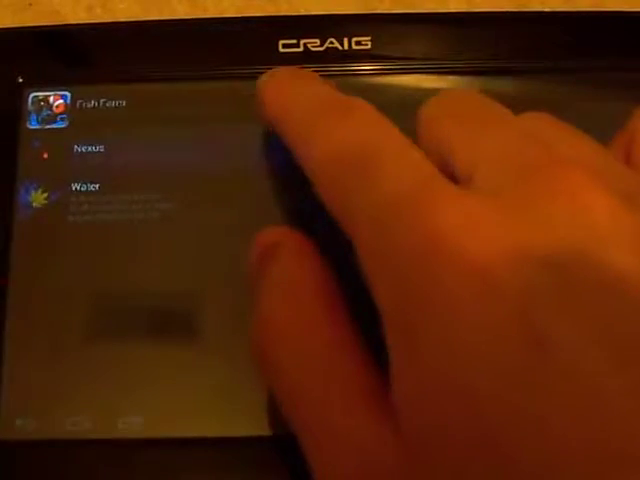
click(280, 148)
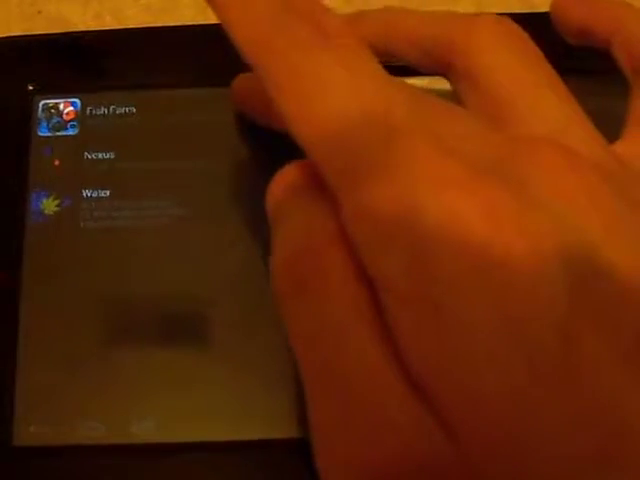
click(200, 112)
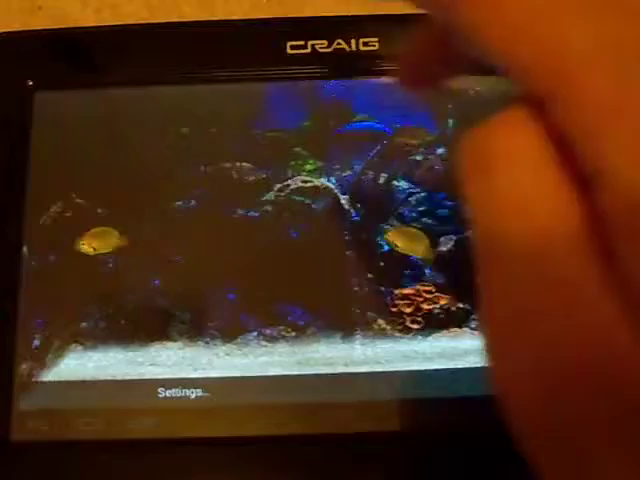
click(540, 378)
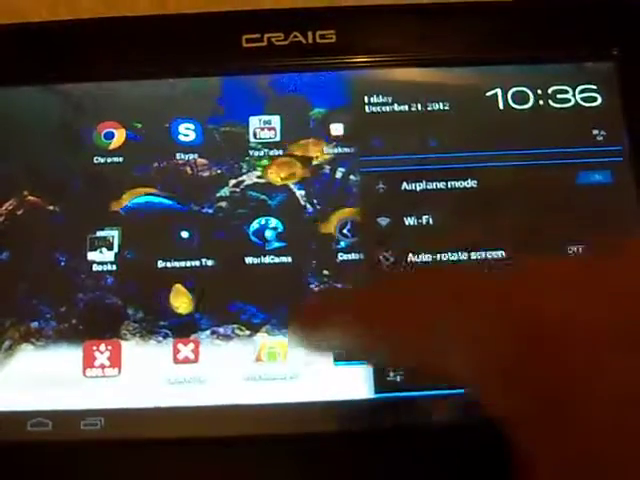
Close the quick settings panel and bring up the list of all installed apps
click(200, 300)
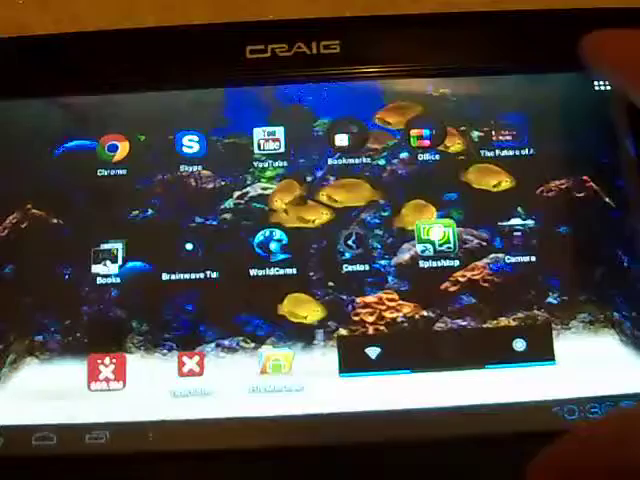
click(601, 92)
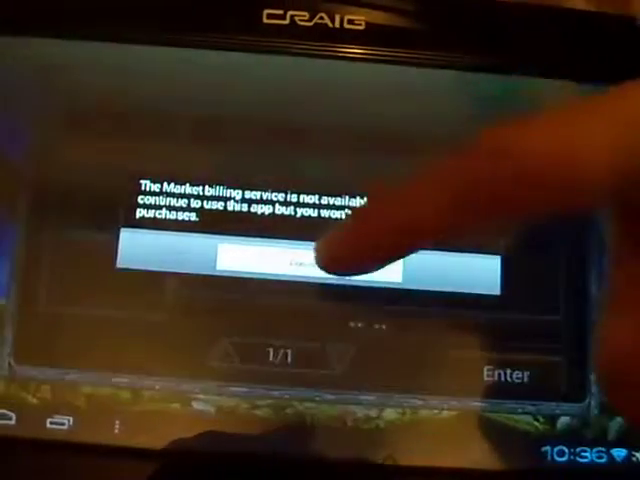
Close the billing notice, enter Dragon Kingdom on the chosen server, and open account login
click(310, 262)
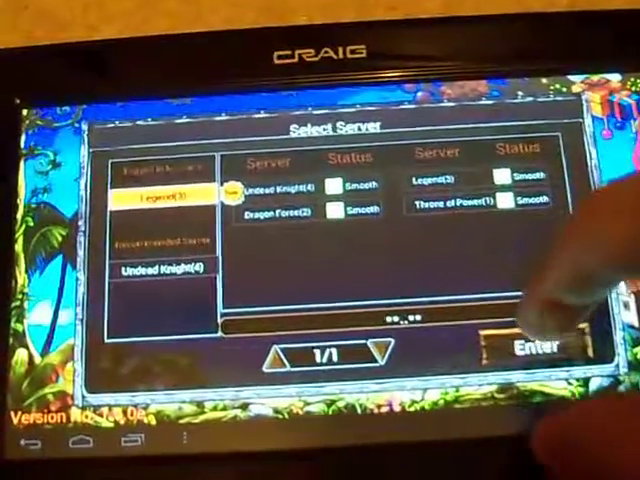
click(540, 346)
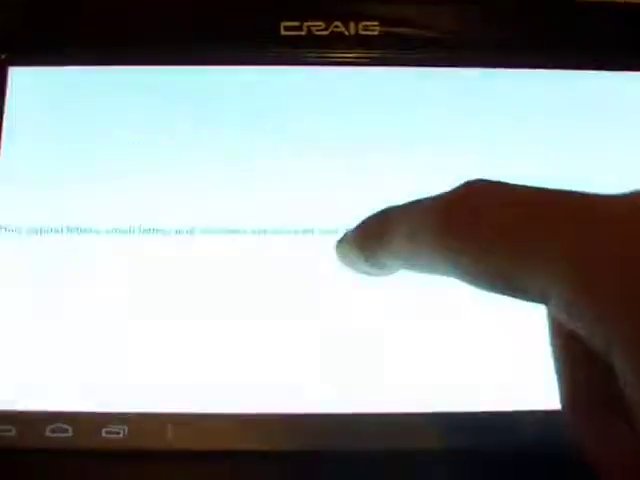
click(360, 245)
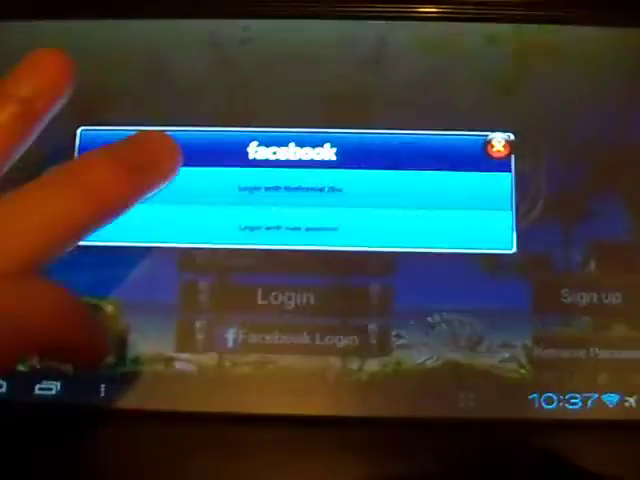
Sign in via Facebook, pan the map to Dragon Grave island, and open today's events
click(230, 186)
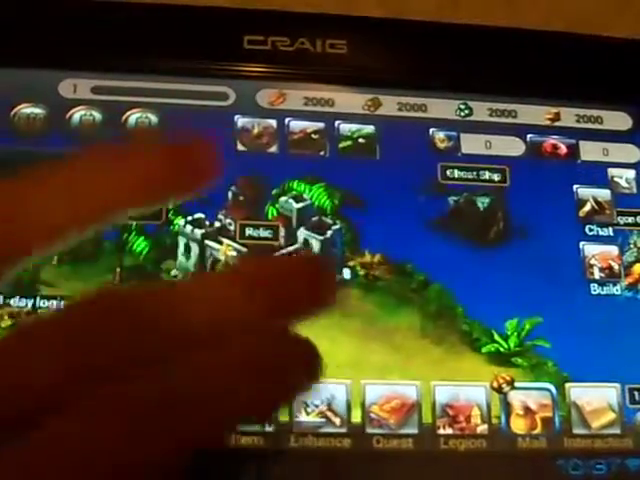
drag(300, 280, 150, 260)
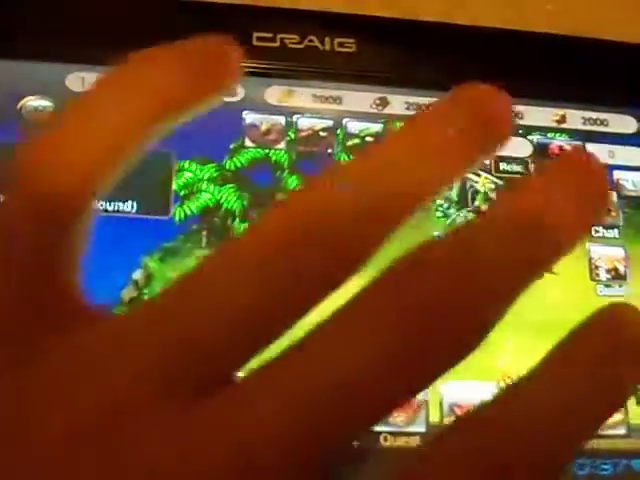
click(150, 115)
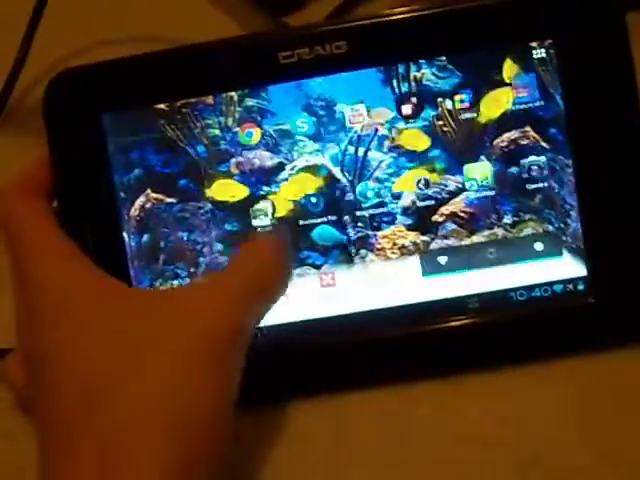
Swipe to an icon-free home page, then restore the app icons over the aquarium wallpaper
drag(280, 260, 500, 250)
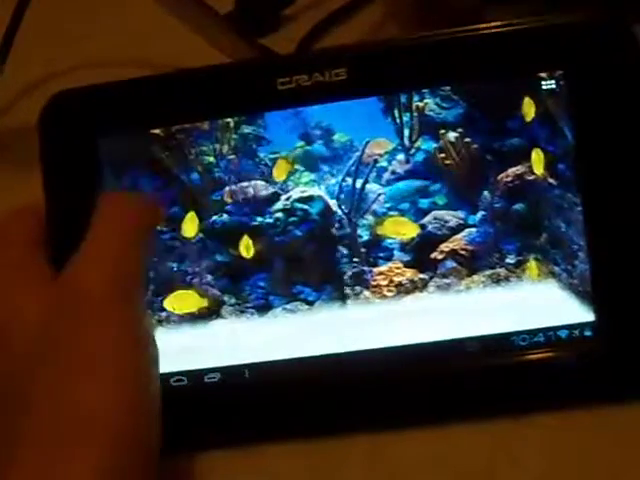
click(255, 200)
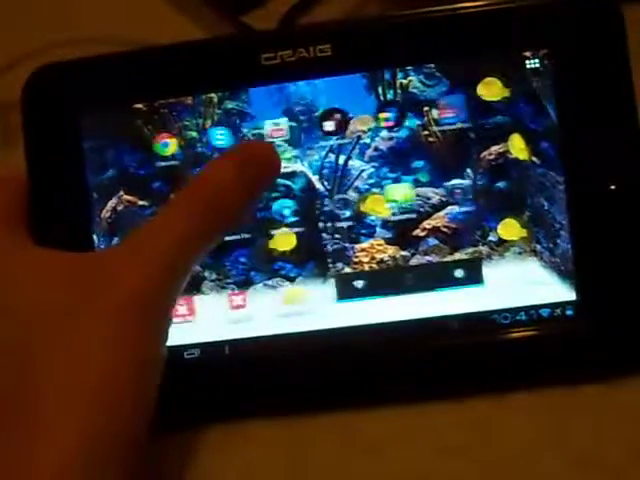